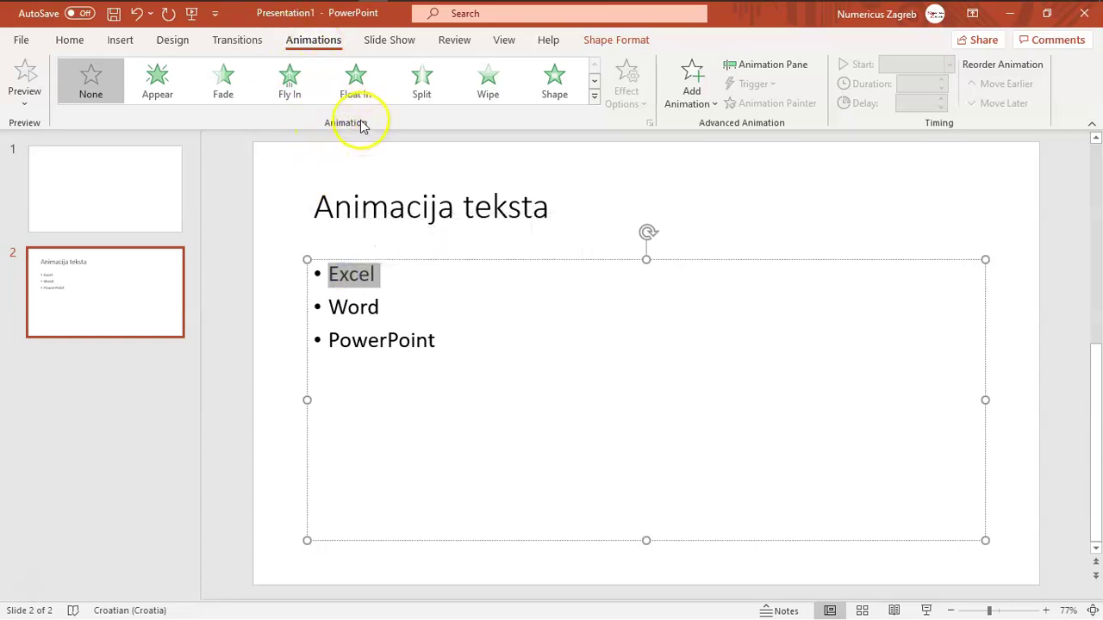
- Apply the Grow & Turn entrance animation to the Excel bullet
{"action": "left_click", "coordinate": [594, 100]}
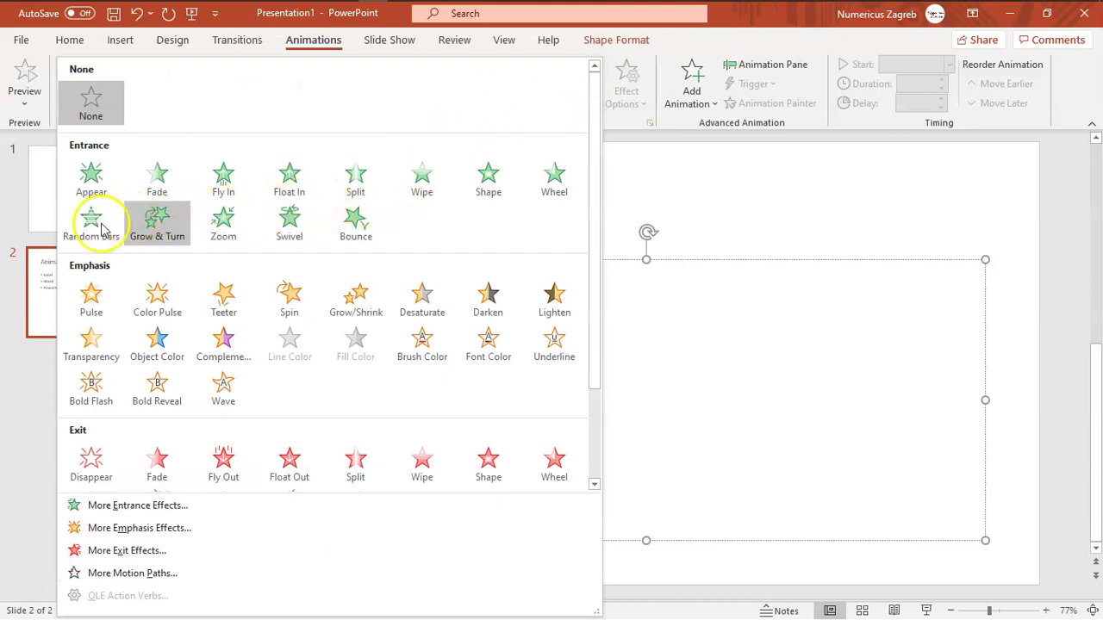
{"action": "left_click", "coordinate": [160, 225]}
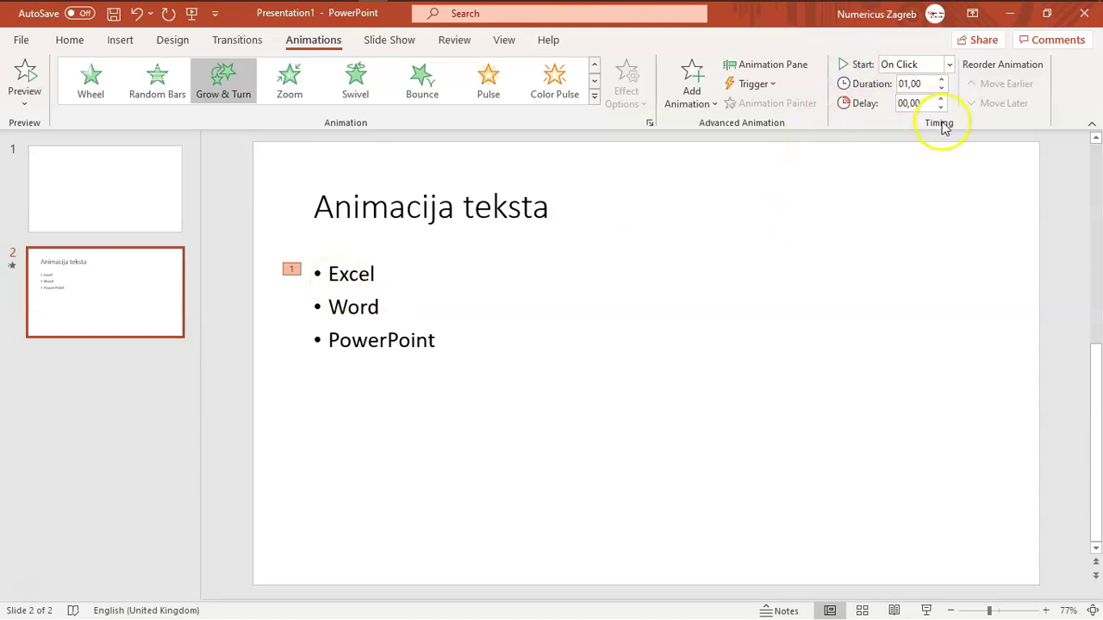
- Keep the Excel animation starting On Click and set its duration to 04,00
{"action": "left_click", "coordinate": [950, 66]}
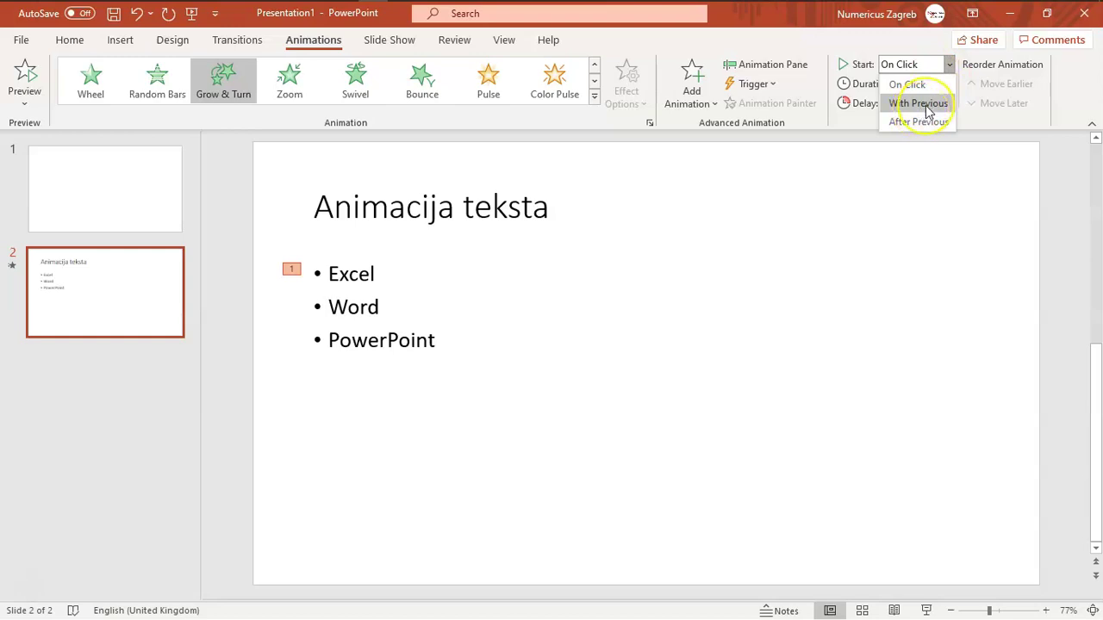
{"action": "left_click", "coordinate": [914, 126]}
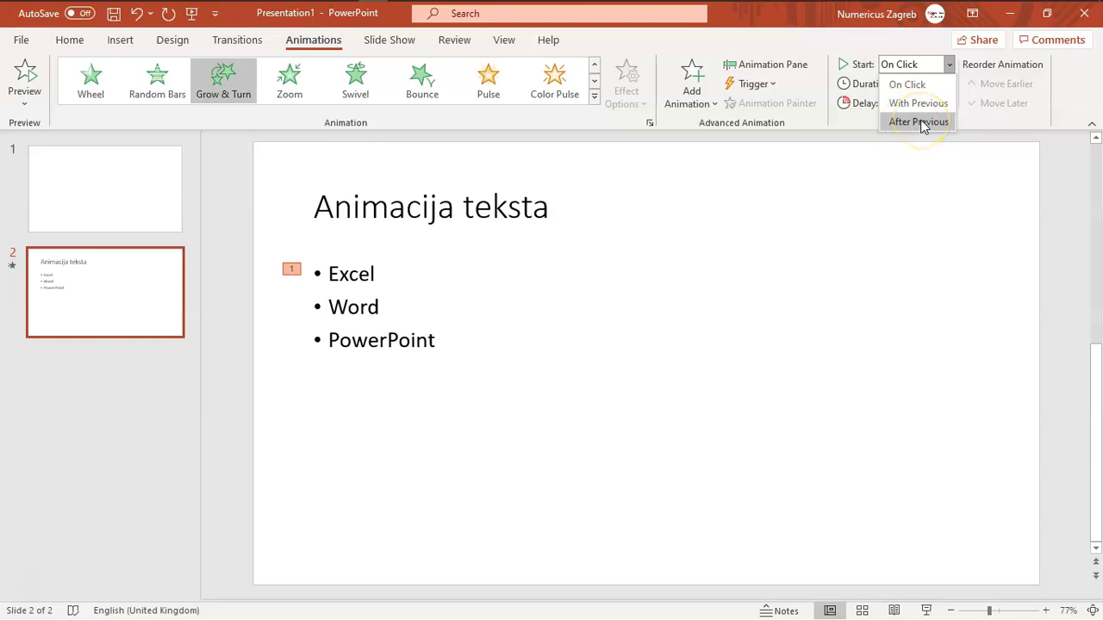
{"action": "left_click", "coordinate": [920, 87]}
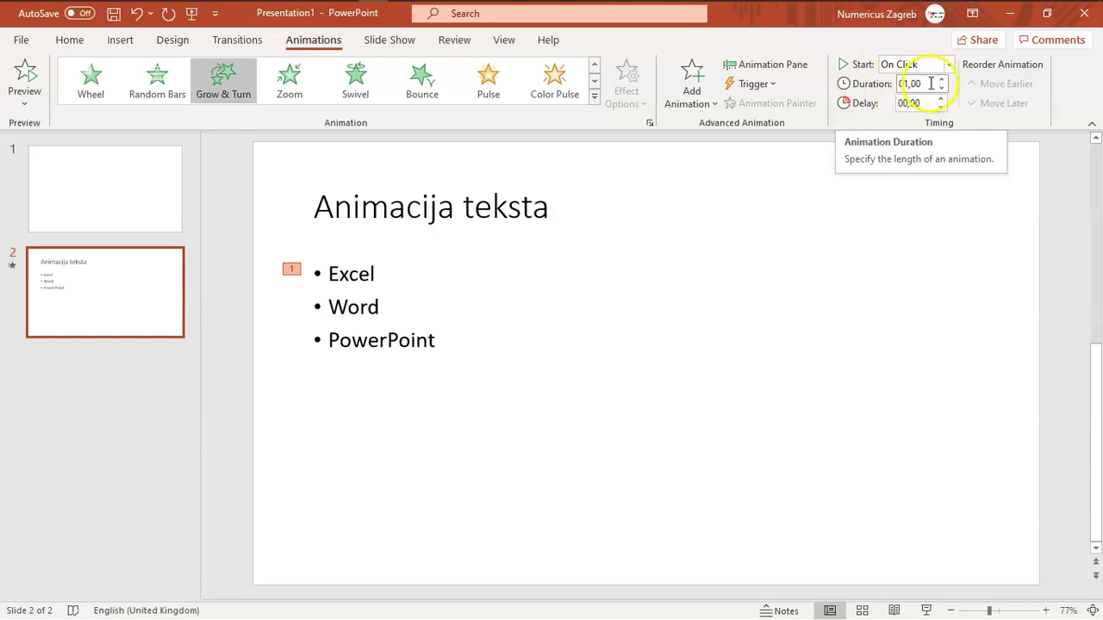
{"action": "left_click", "coordinate": [918, 84]}
{"action": "left_click", "coordinate": [929, 84]}
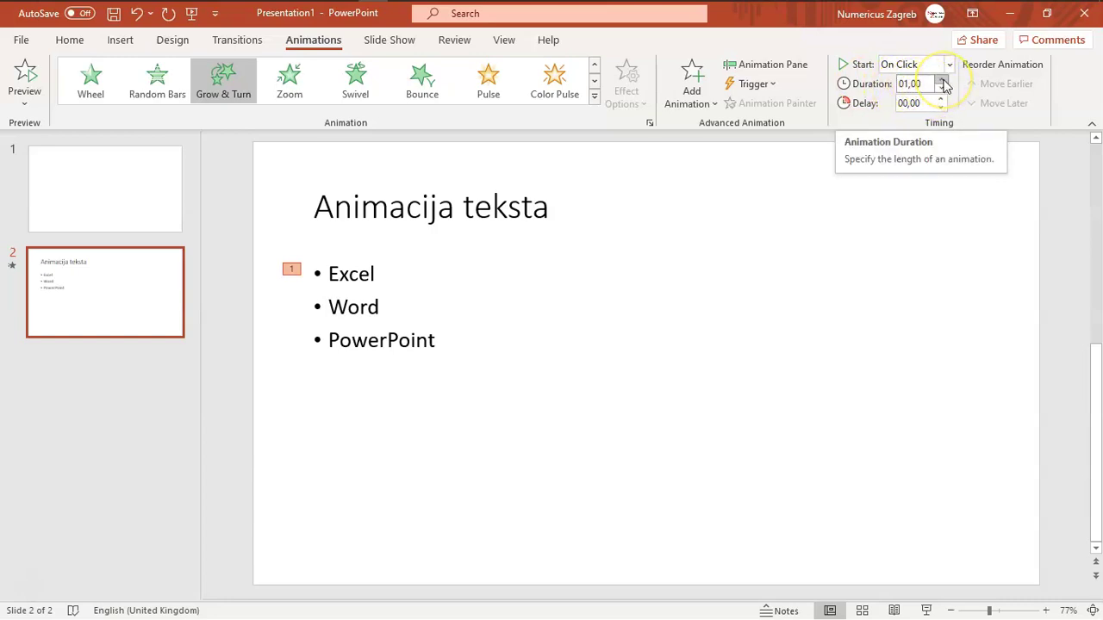
{"action": "left_click", "coordinate": [943, 80]}
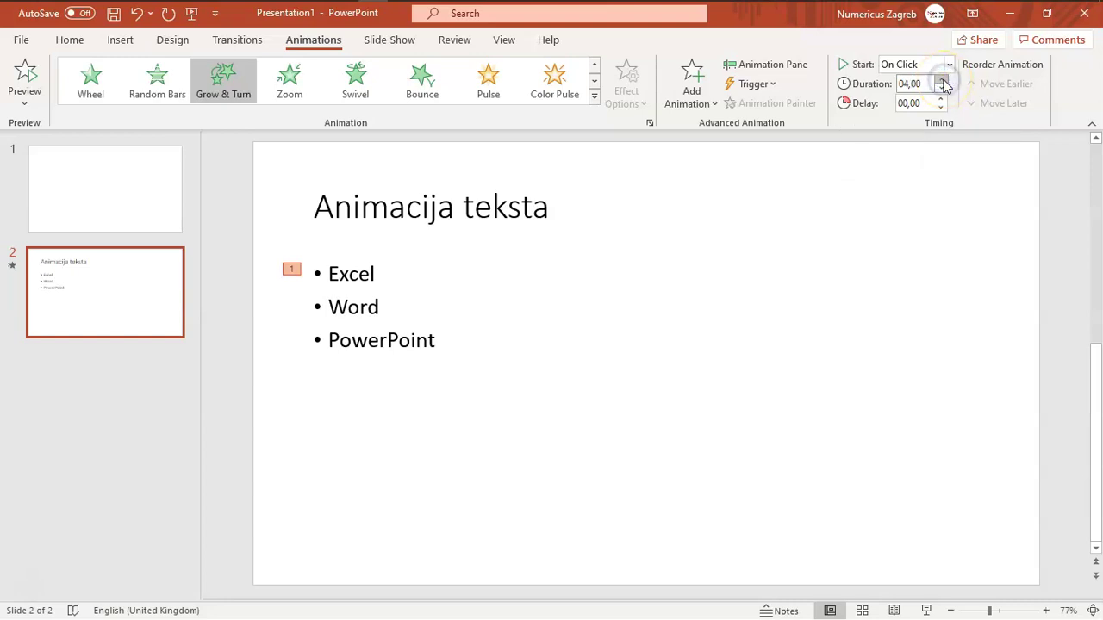
{"action": "key", "text": "Return"}
{"action": "left_click", "coordinate": [27, 99]}
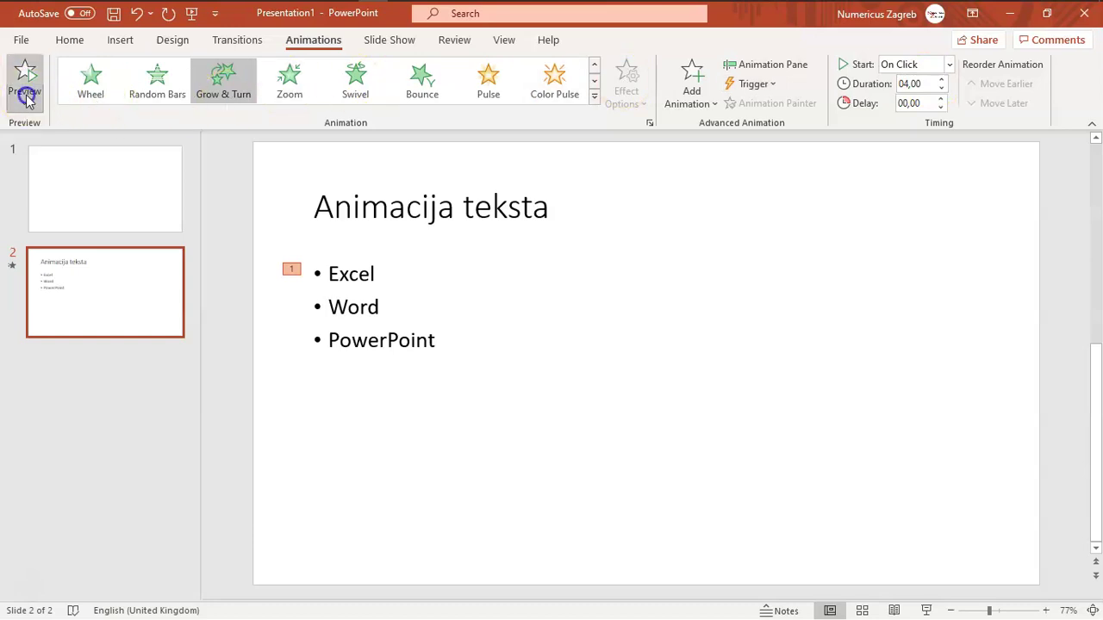
{"action": "left_click", "coordinate": [52, 128]}
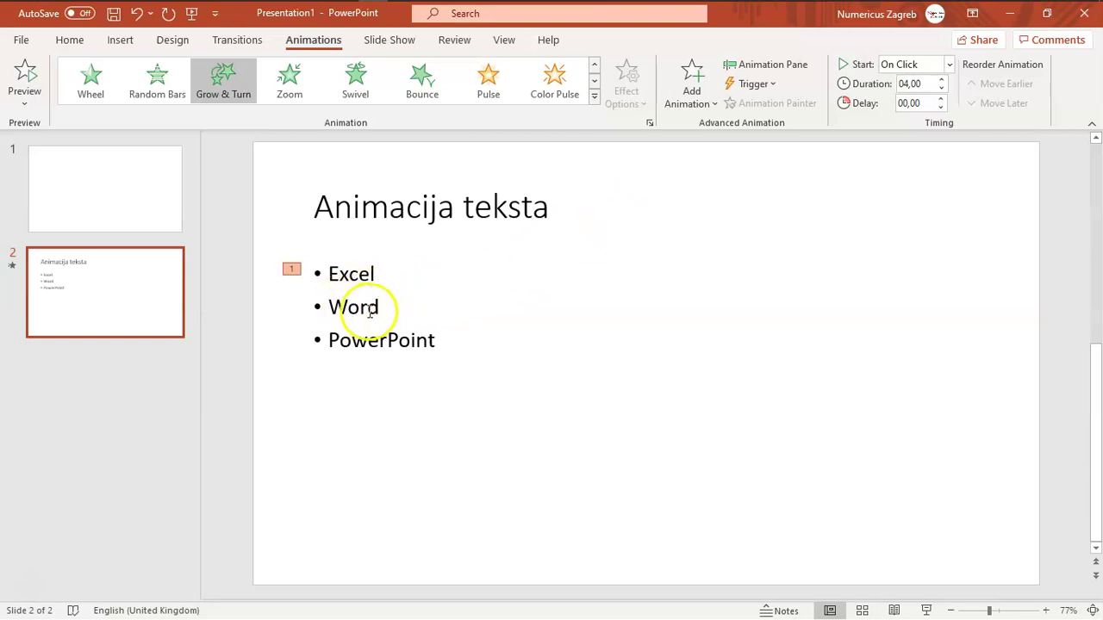
- Select the word Word and apply a Wipe entrance animation to it
{"action": "left_click", "coordinate": [382, 307]}
{"action": "double_click", "coordinate": [362, 308]}
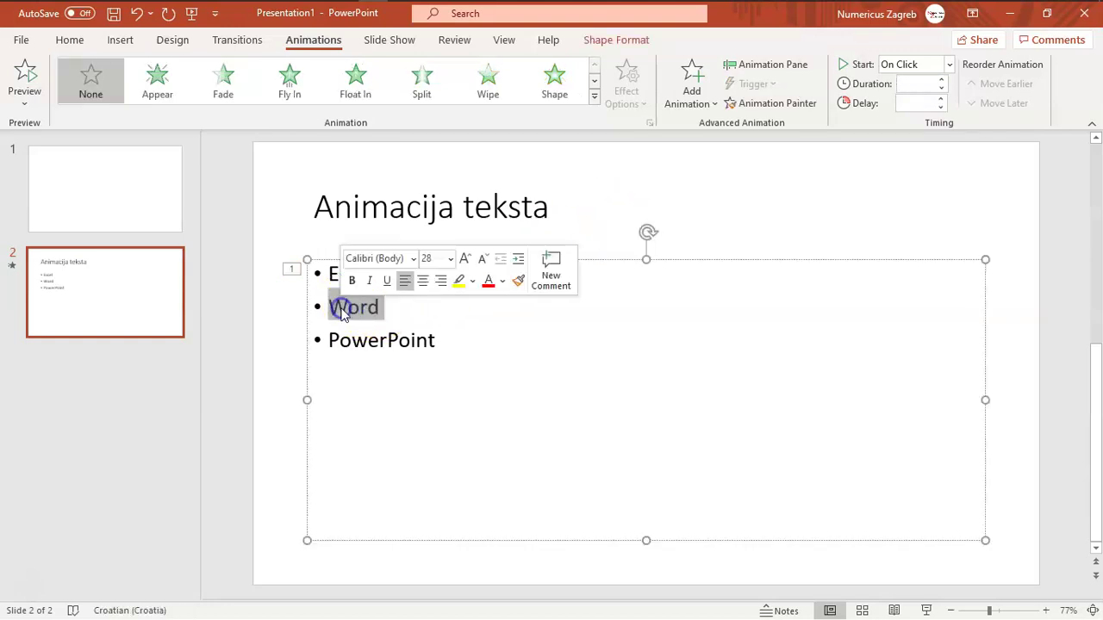
{"action": "left_click", "coordinate": [488, 83]}
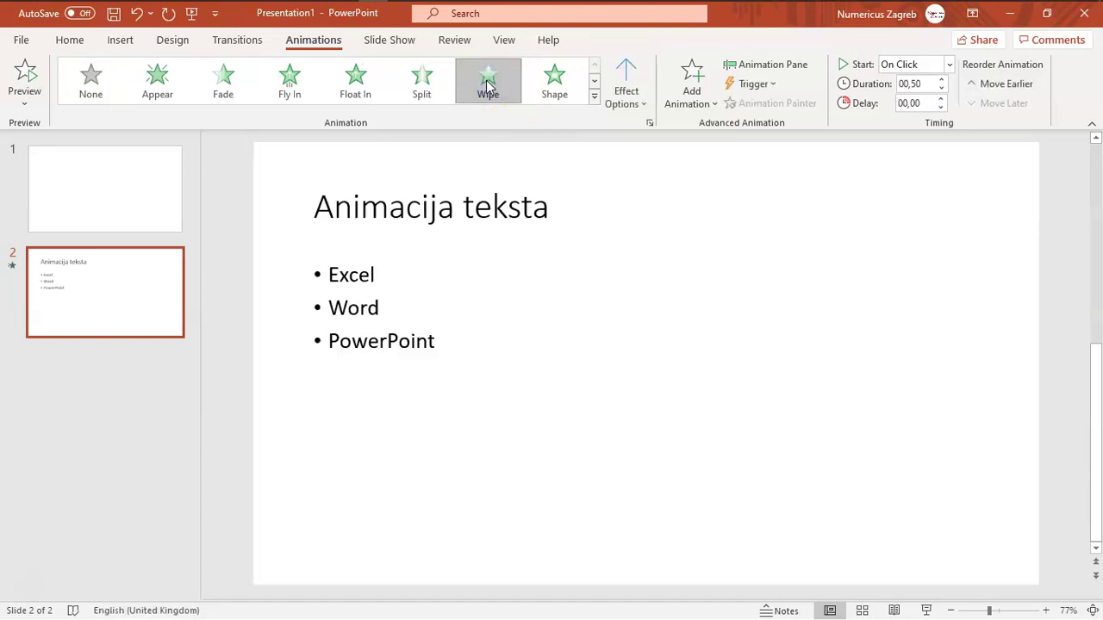
- Set the Word bullet's Wipe direction to From Right
{"action": "left_click", "coordinate": [630, 97]}
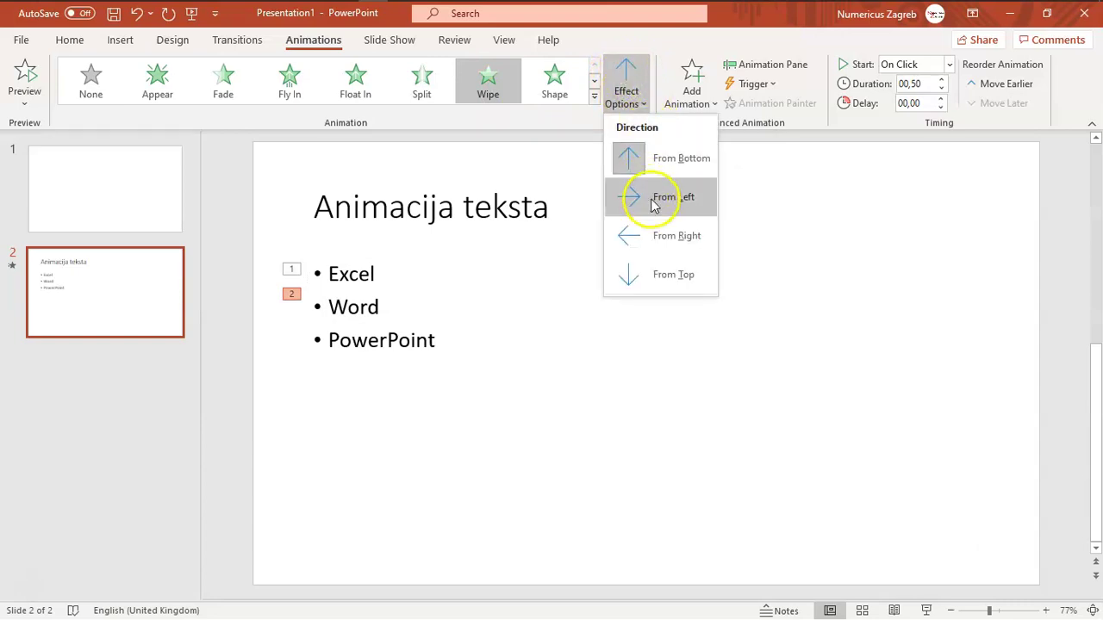
{"action": "left_click", "coordinate": [655, 199]}
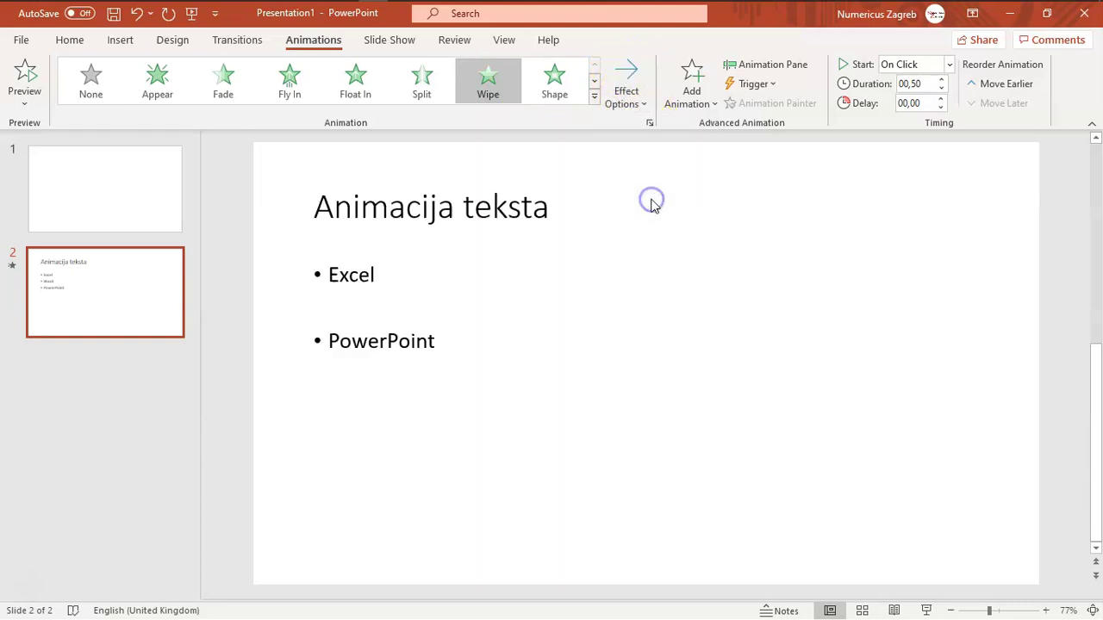
{"action": "left_click", "coordinate": [630, 97]}
{"action": "left_click", "coordinate": [665, 248]}
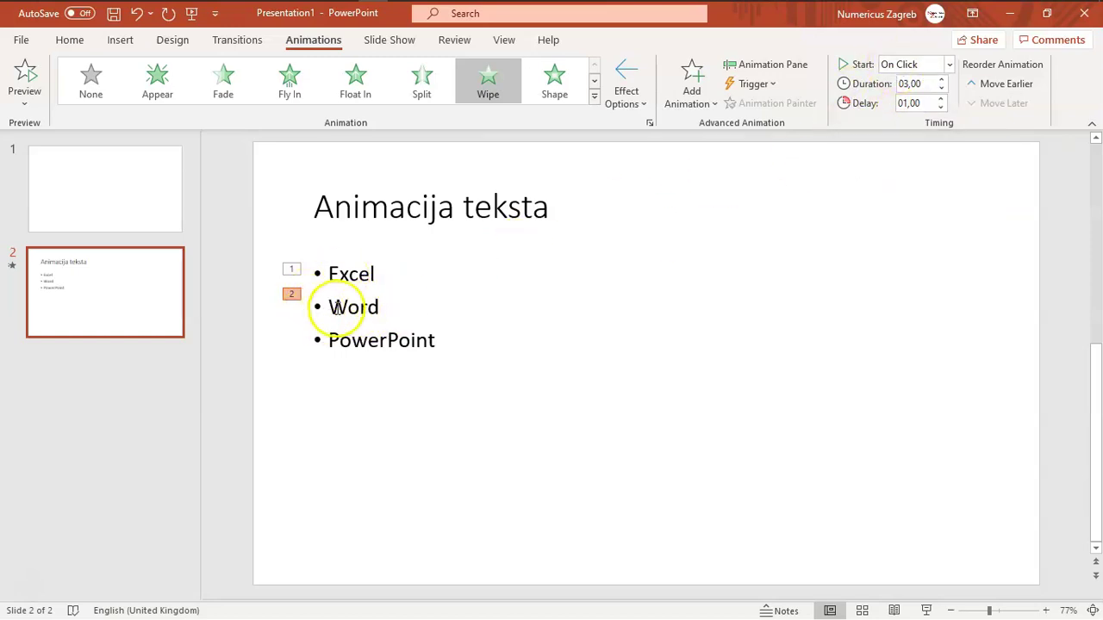
{"action": "left_click", "coordinate": [21, 102]}
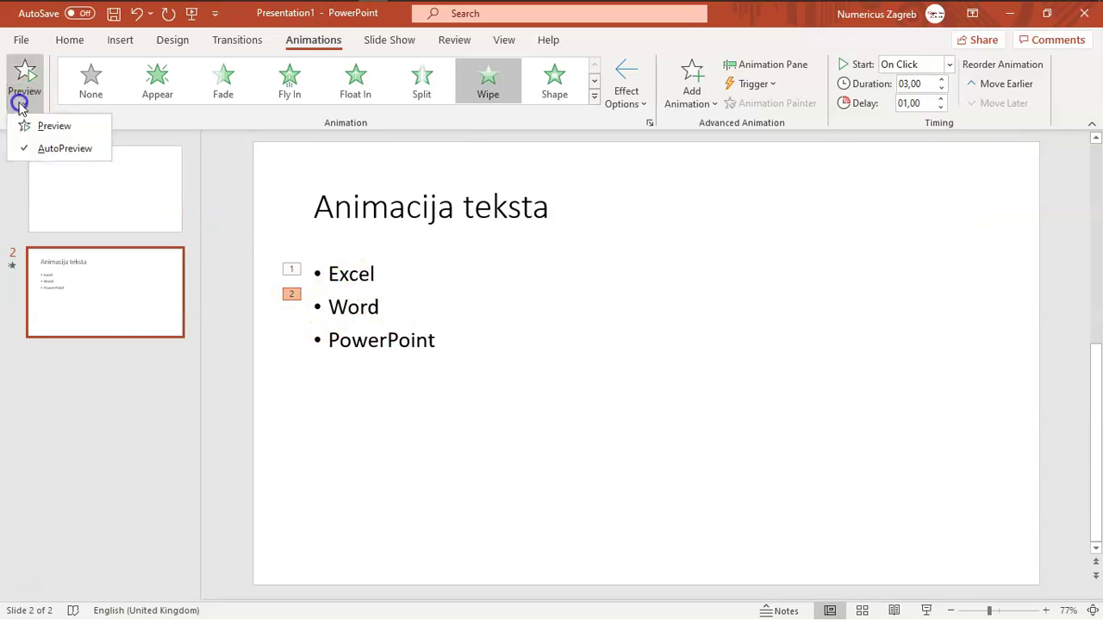
{"action": "left_click", "coordinate": [48, 131]}
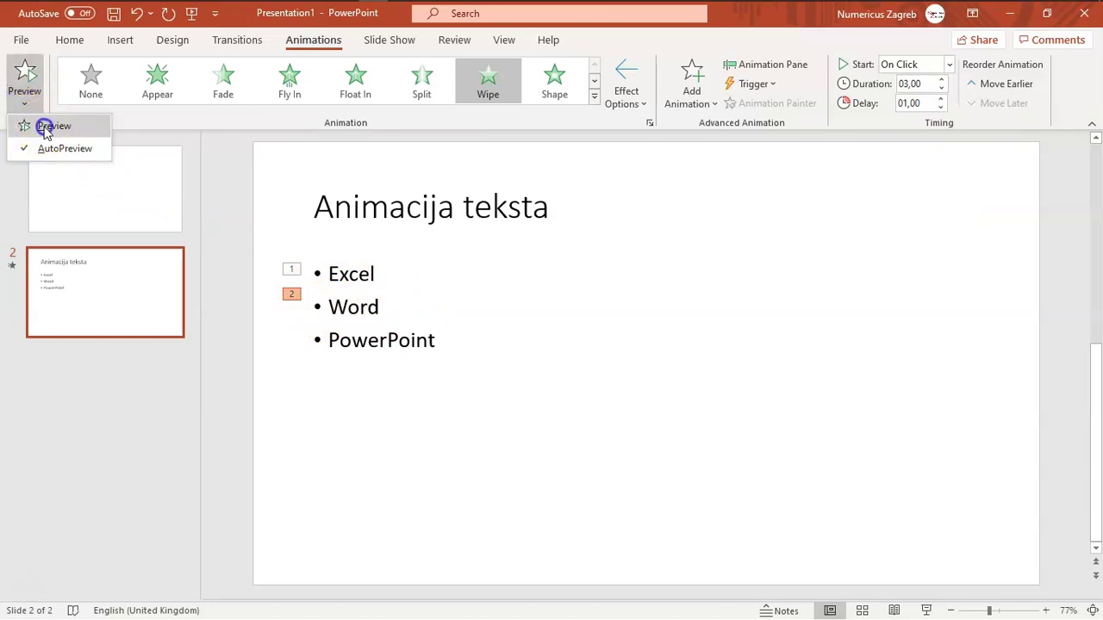
{"action": "left_click", "coordinate": [577, 283]}
{"action": "left_click", "coordinate": [62, 163]}
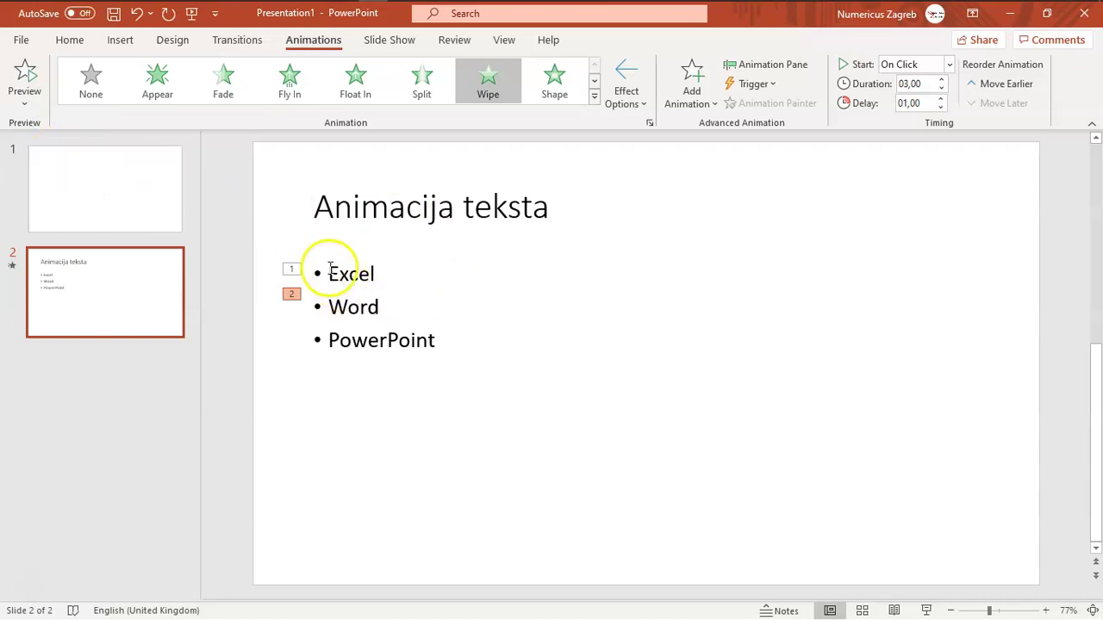
{"action": "left_click", "coordinate": [24, 99]}
{"action": "left_click", "coordinate": [64, 127]}
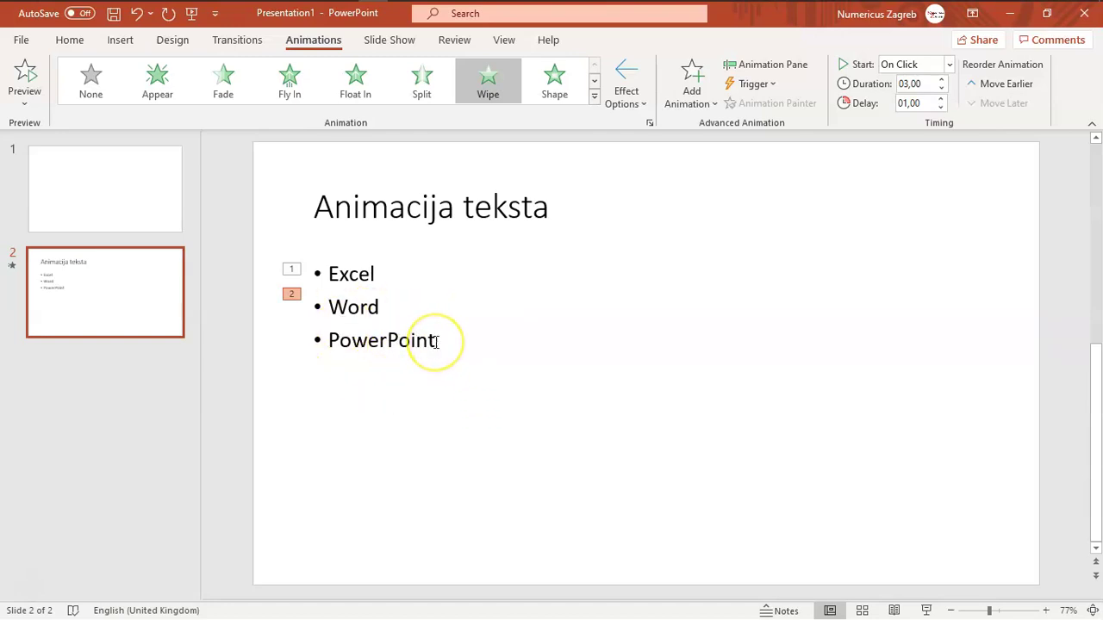
- Select the PowerPoint bullet and open the Add Animation effects list
{"action": "double_click", "coordinate": [395, 342]}
{"action": "left_click", "coordinate": [342, 340]}
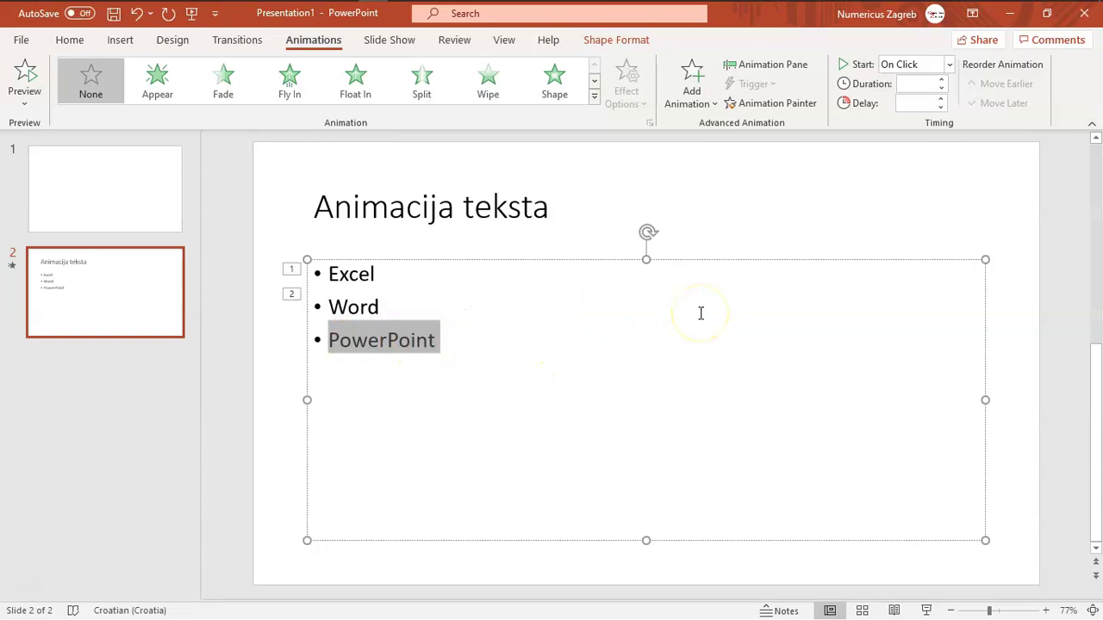
{"action": "left_click", "coordinate": [694, 107]}
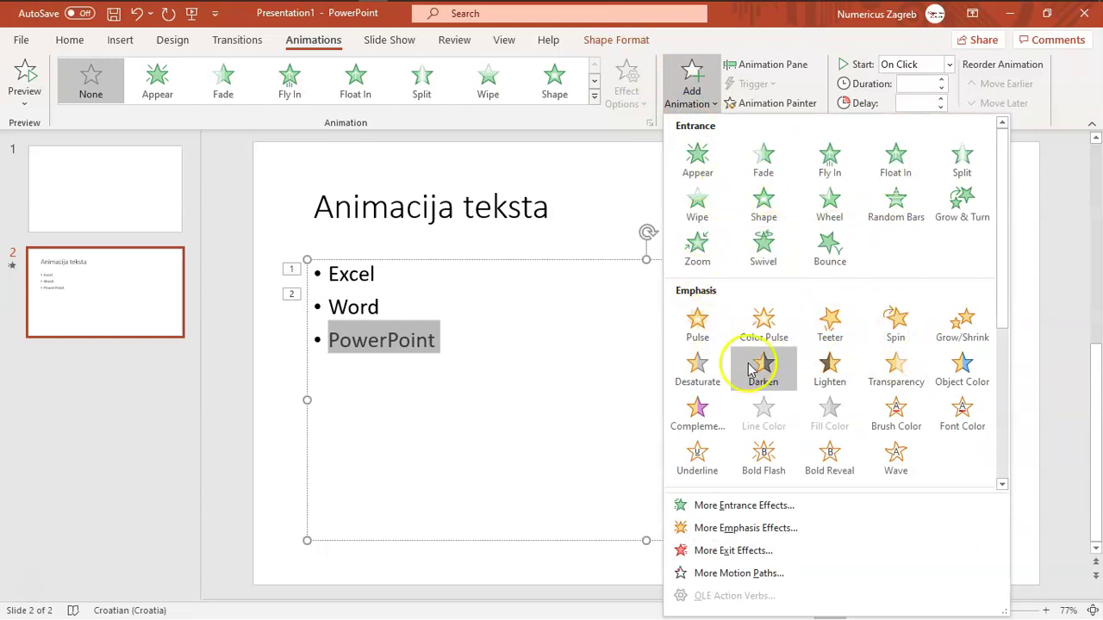
- Preview Funnel, Heartbeat and Spring, then apply the Diagonal Down Right motion path
{"action": "left_click", "coordinate": [738, 573]}
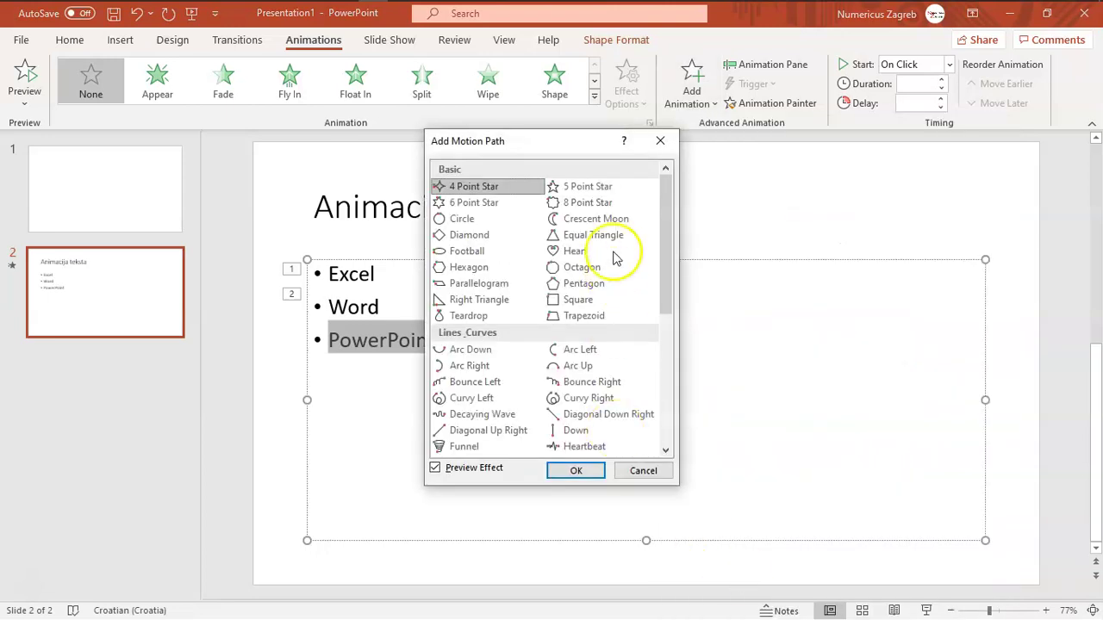
{"action": "mouse_move", "coordinate": [665, 216]}
{"action": "left_mouse_down"}
{"action": "mouse_move", "coordinate": [668, 366]}
{"action": "mouse_move", "coordinate": [669, 293]}
{"action": "left_mouse_up"}
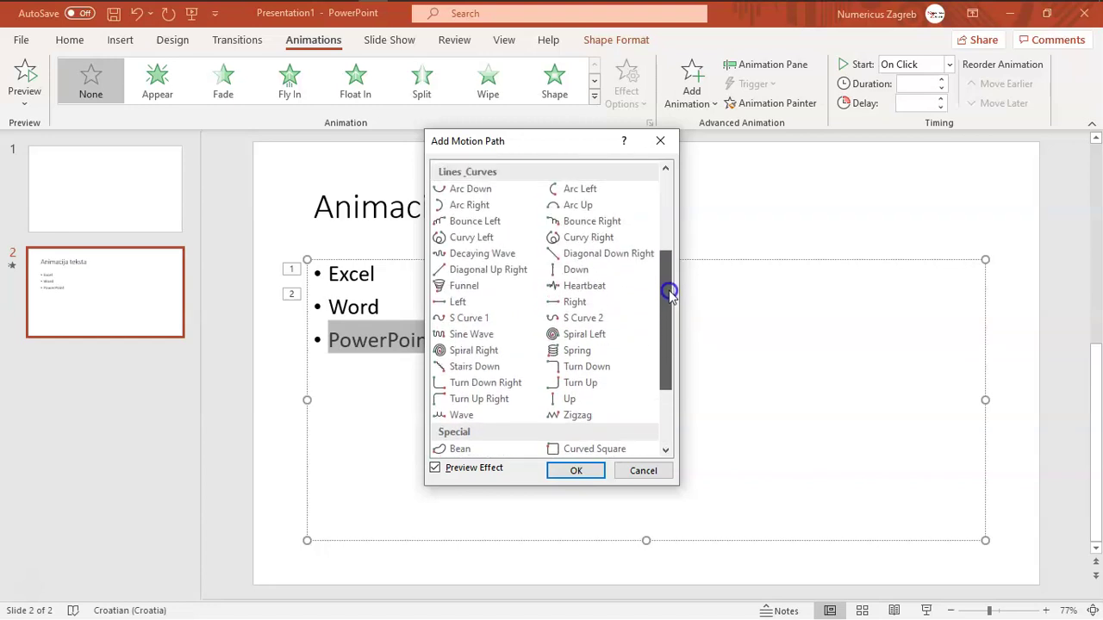
{"action": "left_click", "coordinate": [471, 293]}
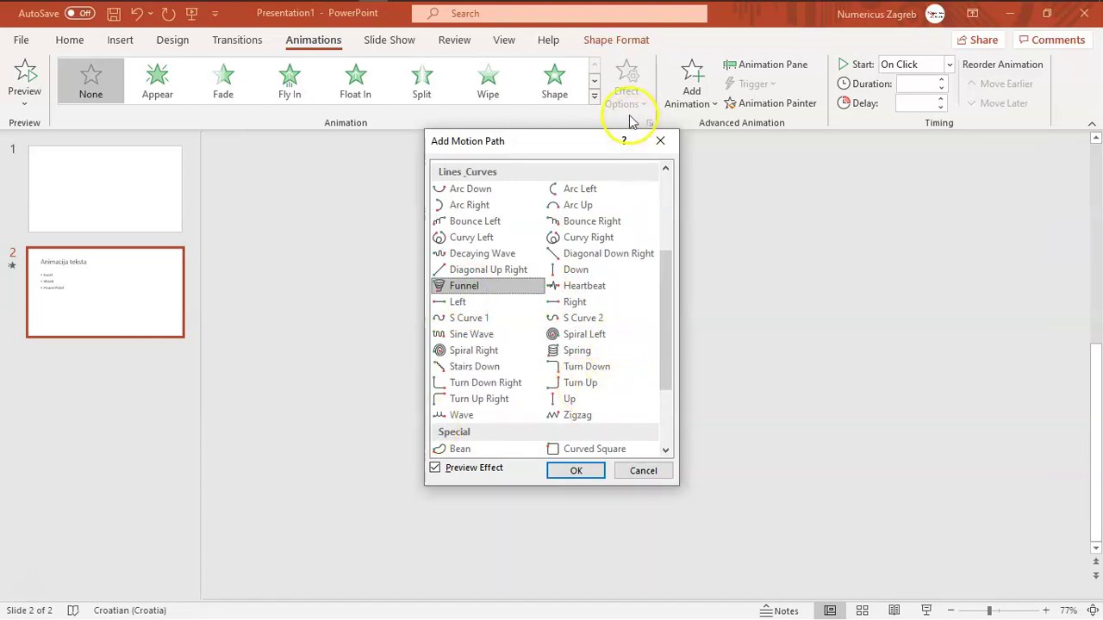
{"action": "left_click_drag", "start_coordinate": [582, 140], "coordinate": [819, 157]}
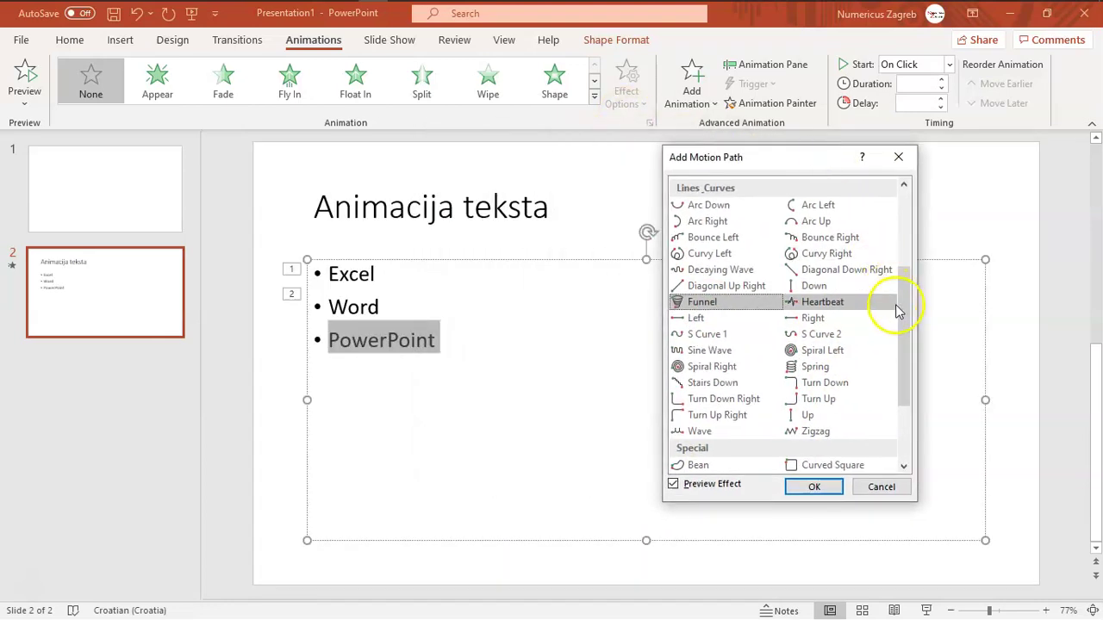
{"action": "left_click", "coordinate": [862, 304]}
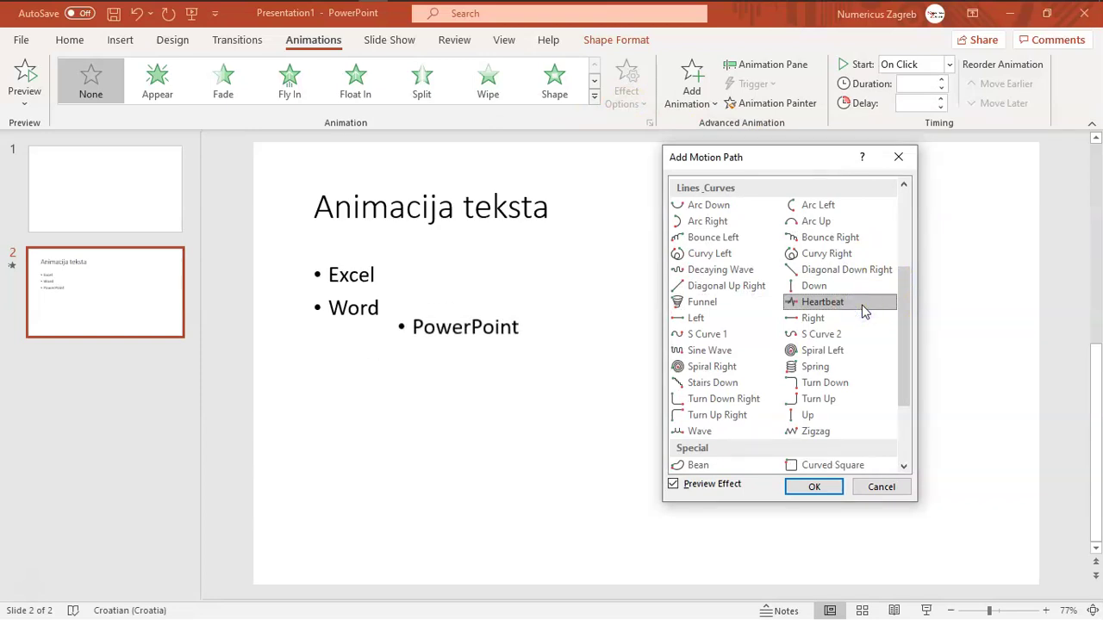
{"action": "left_click", "coordinate": [911, 314]}
{"action": "left_click_drag", "start_coordinate": [912, 317], "coordinate": [903, 340]}
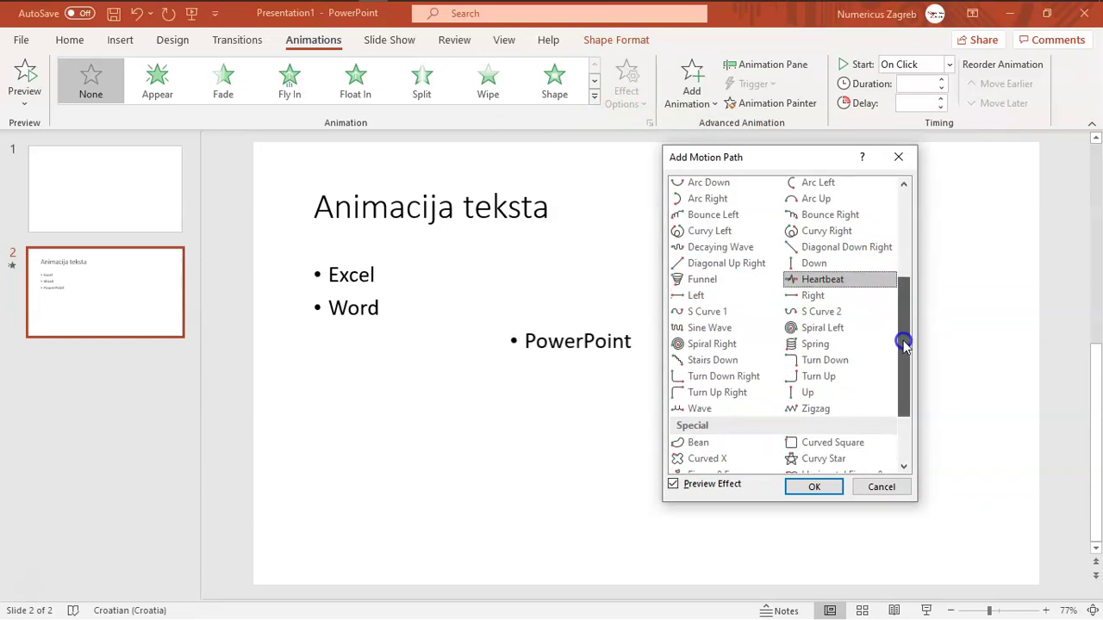
{"action": "left_click", "coordinate": [825, 309]}
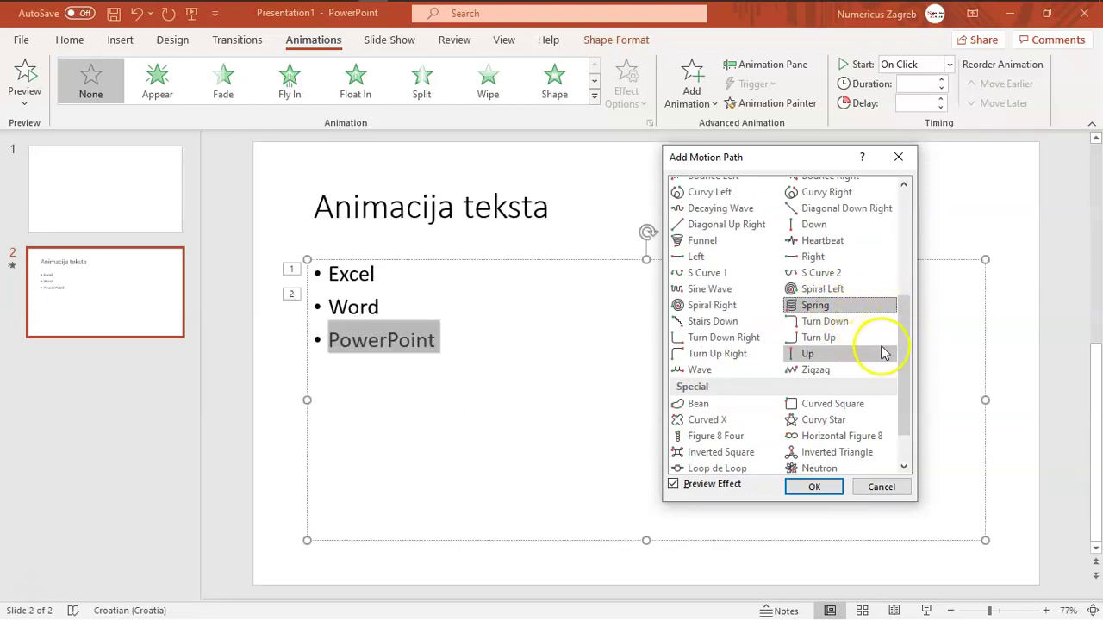
{"action": "left_click_drag", "start_coordinate": [906, 338], "coordinate": [904, 292]}
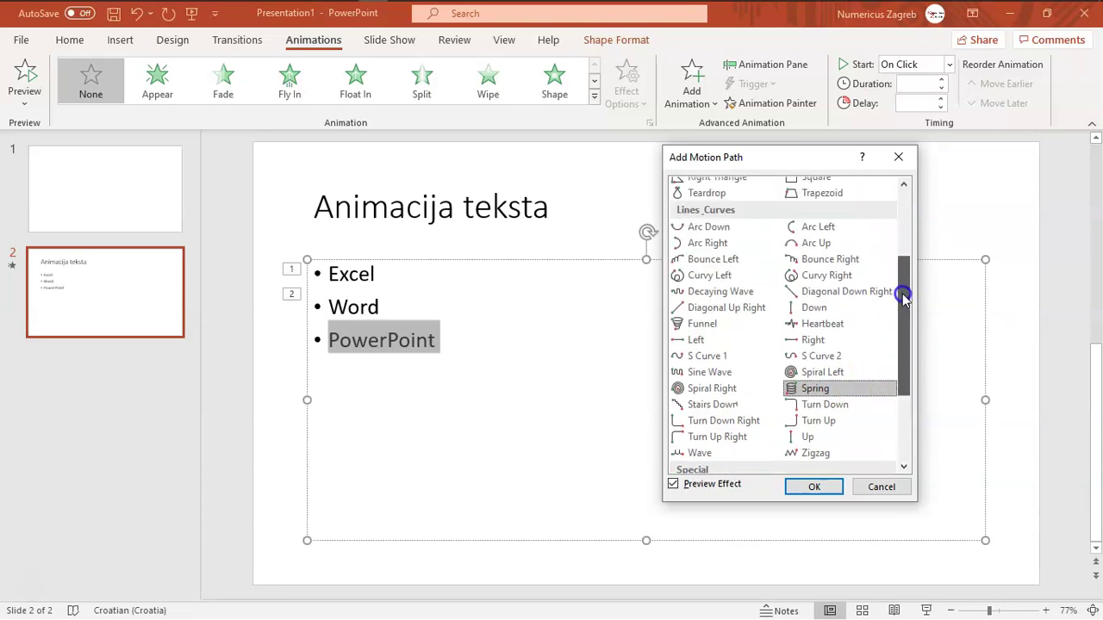
{"action": "left_click", "coordinate": [861, 294]}
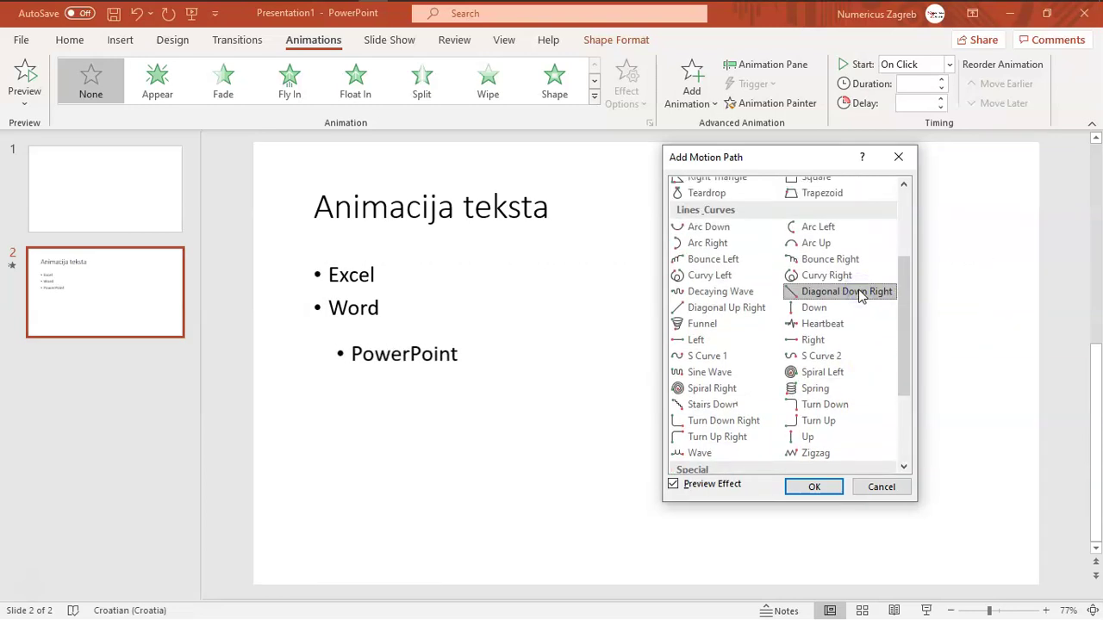
{"action": "left_click", "coordinate": [815, 487]}
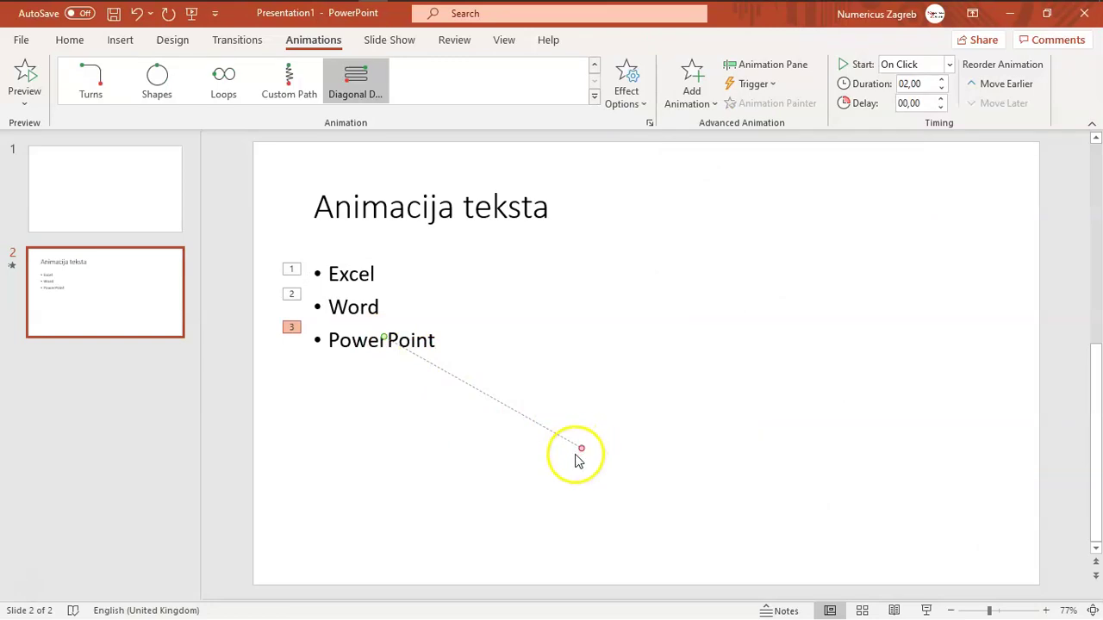
- Drag the motion path's end point far to the right across the slide
{"action": "left_click_drag", "start_coordinate": [600, 449], "coordinate": [872, 417]}
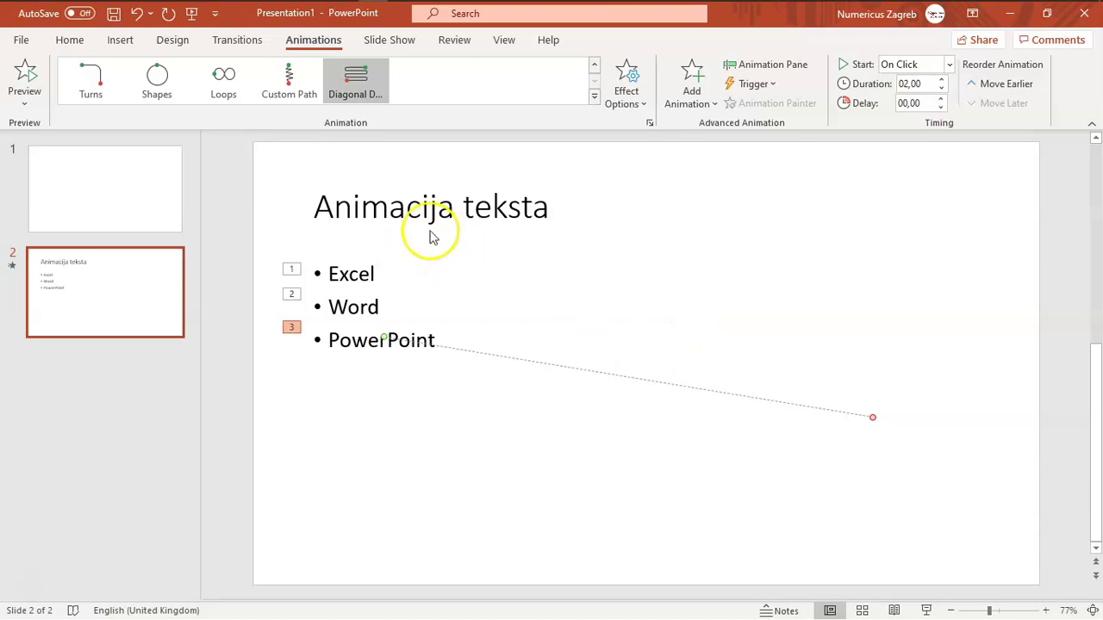
{"action": "left_click", "coordinate": [30, 104]}
{"action": "left_click", "coordinate": [54, 129]}
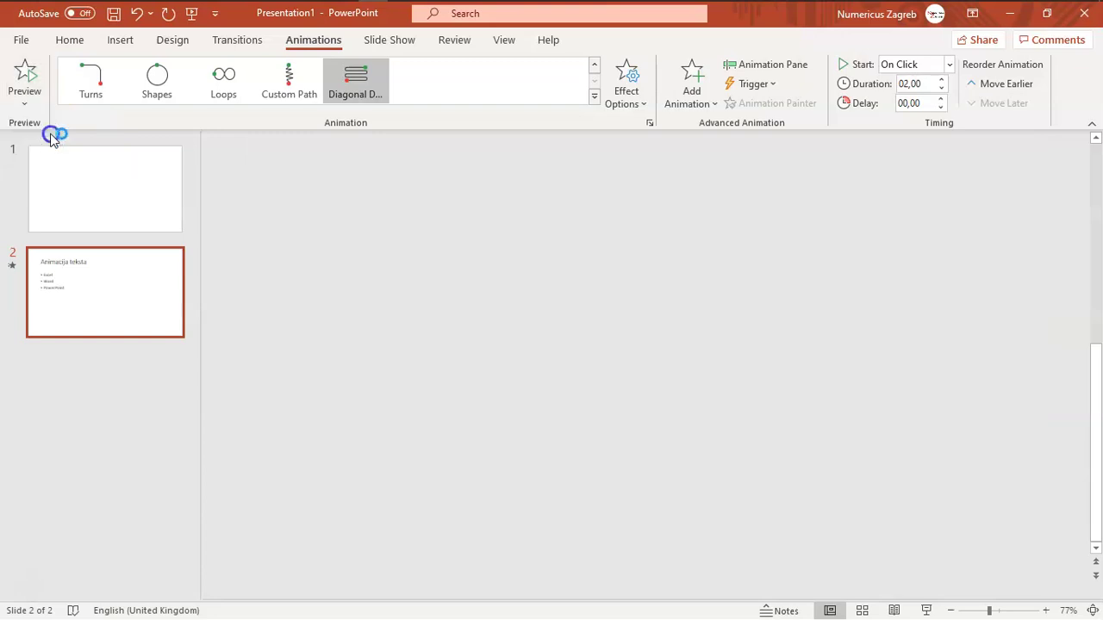